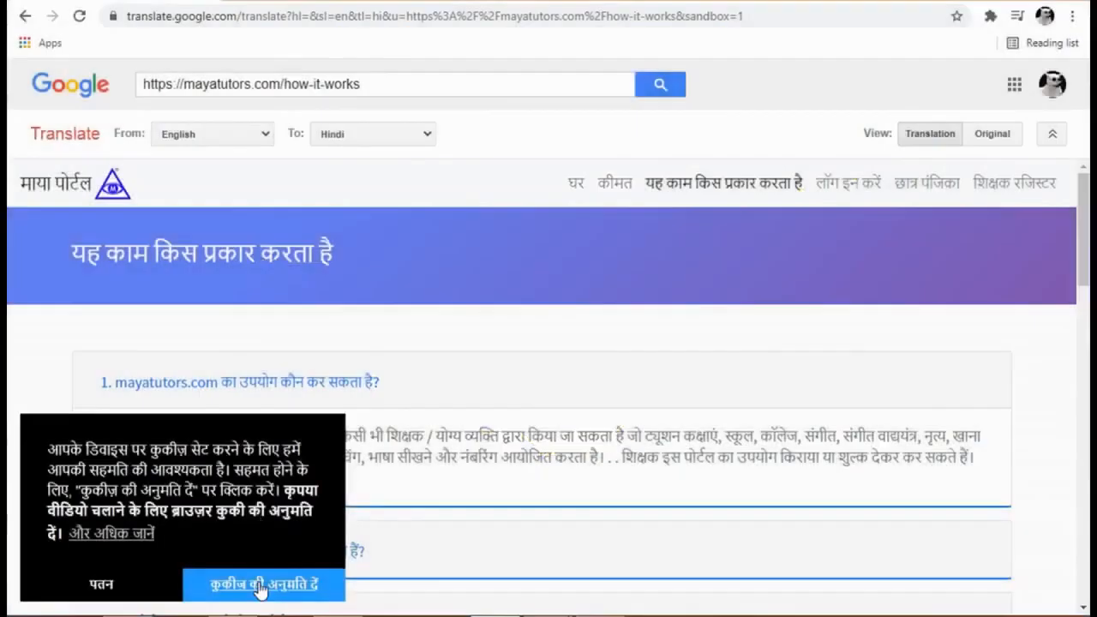
Step: Allow the site's cookies and expand FAQ question 2 on how students can use the portal
click(261, 588)
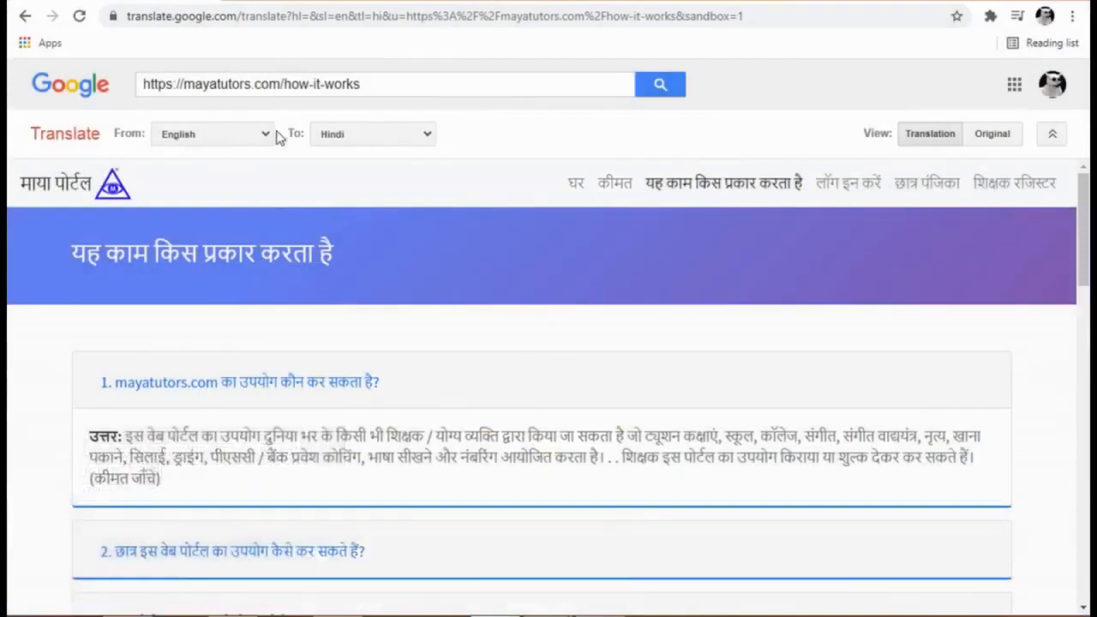
scroll(354, 302, down, 3)
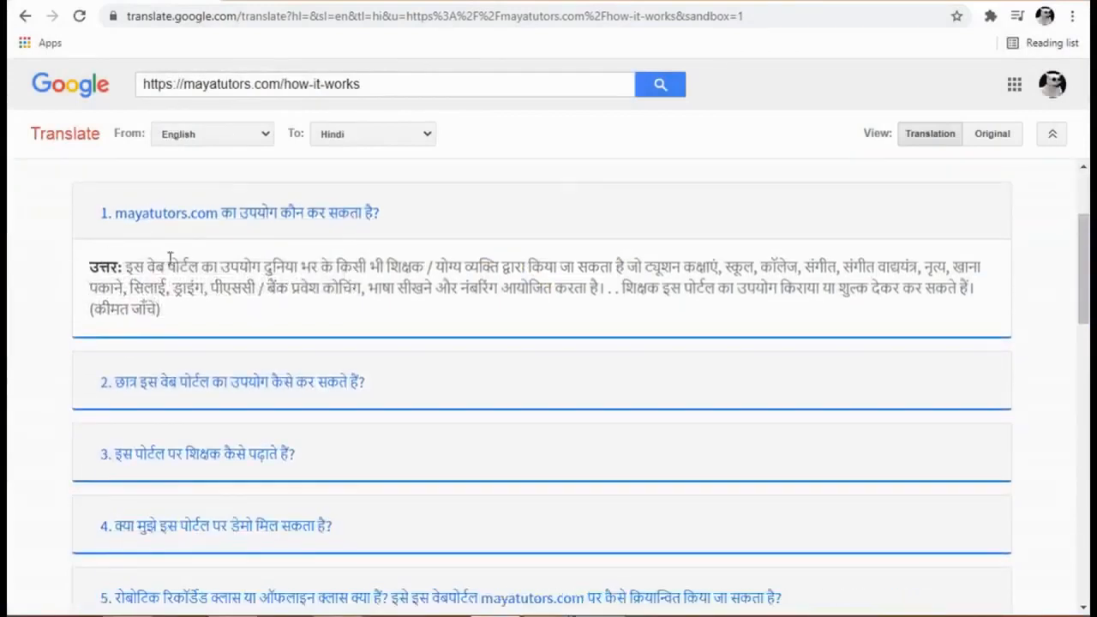
mouse_move(335, 256)
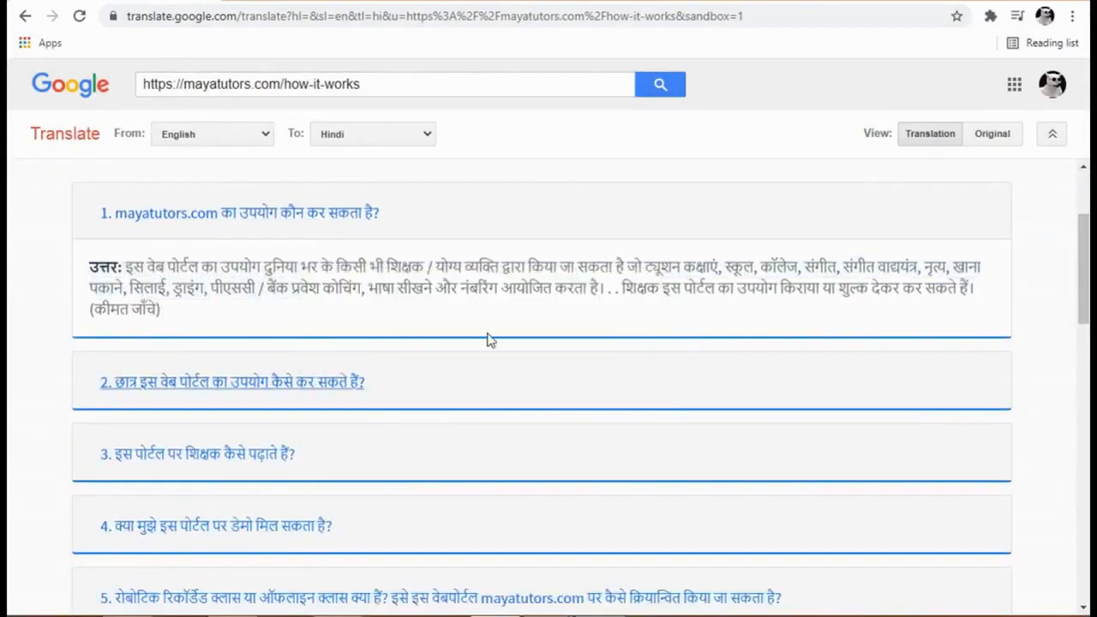
click(341, 382)
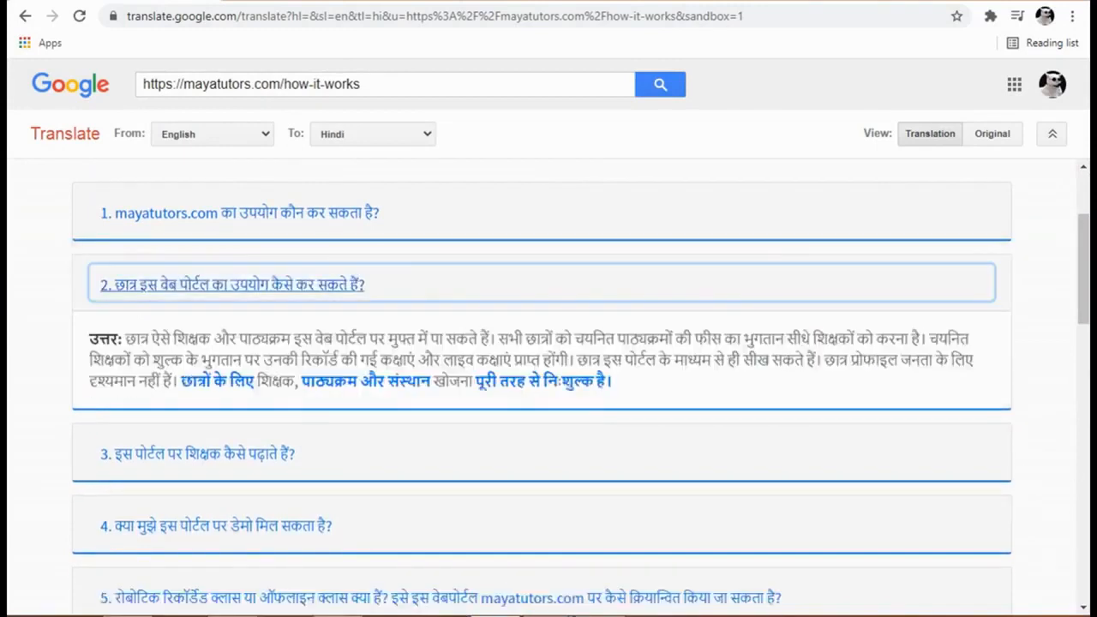
Step: Read the answers to FAQ questions 3, 4 and 5 on how teachers teach, demo availability and robotic recorded classes
scroll(537, 314, down, 3)
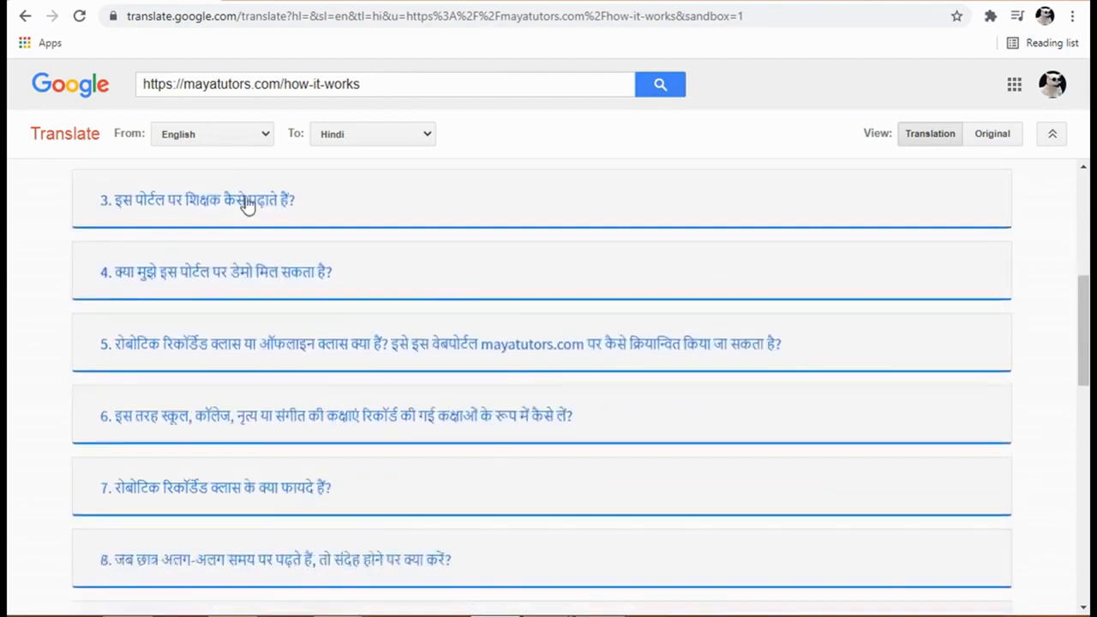
click(121, 201)
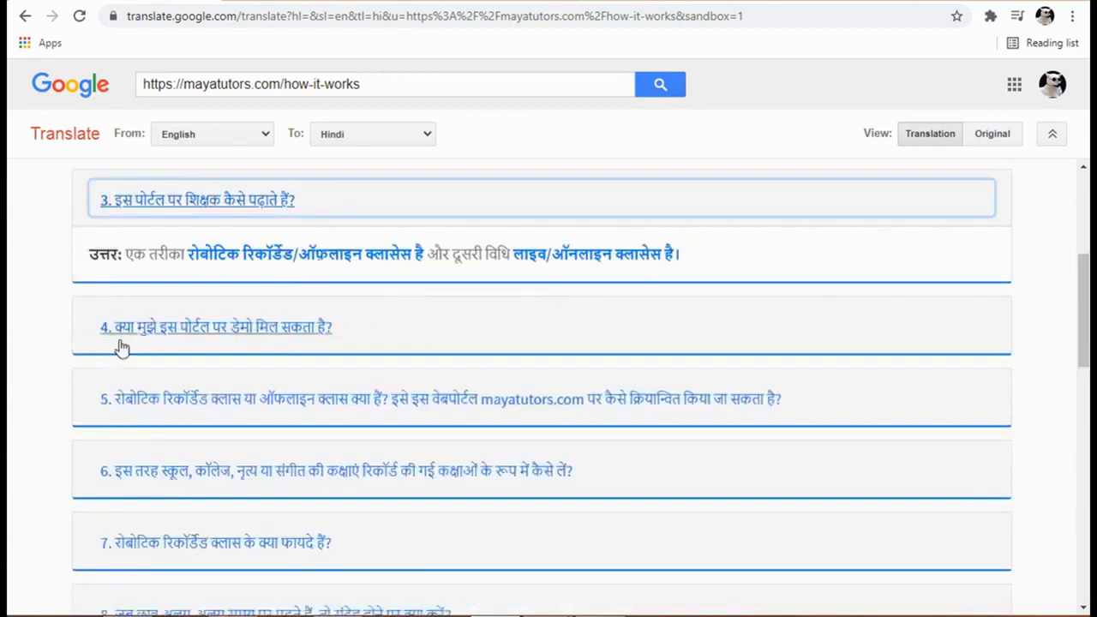
click(236, 328)
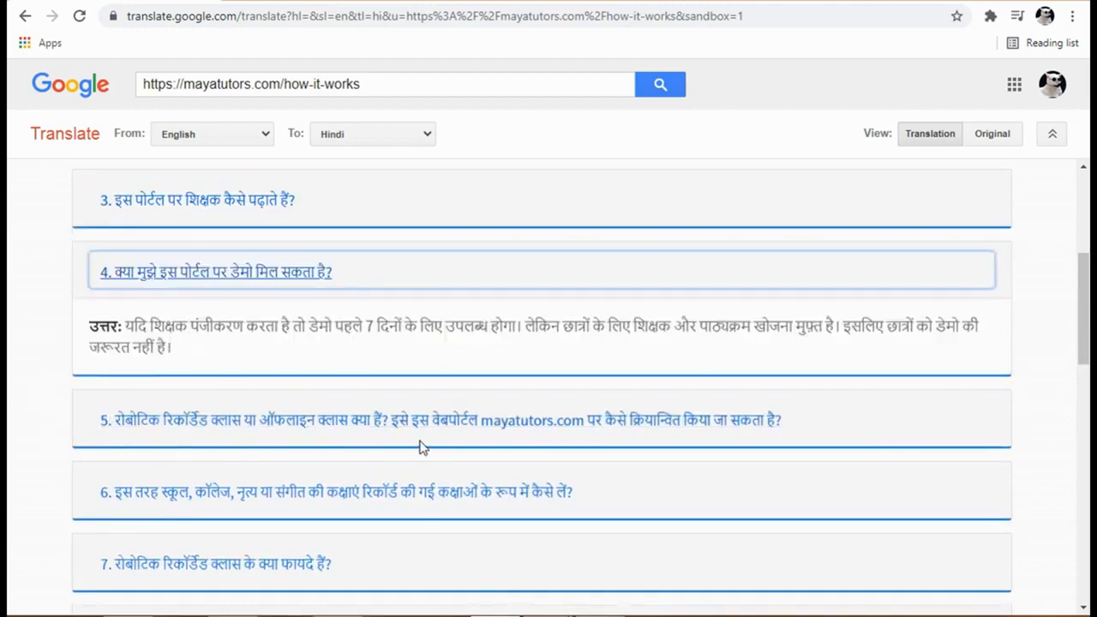
click(392, 424)
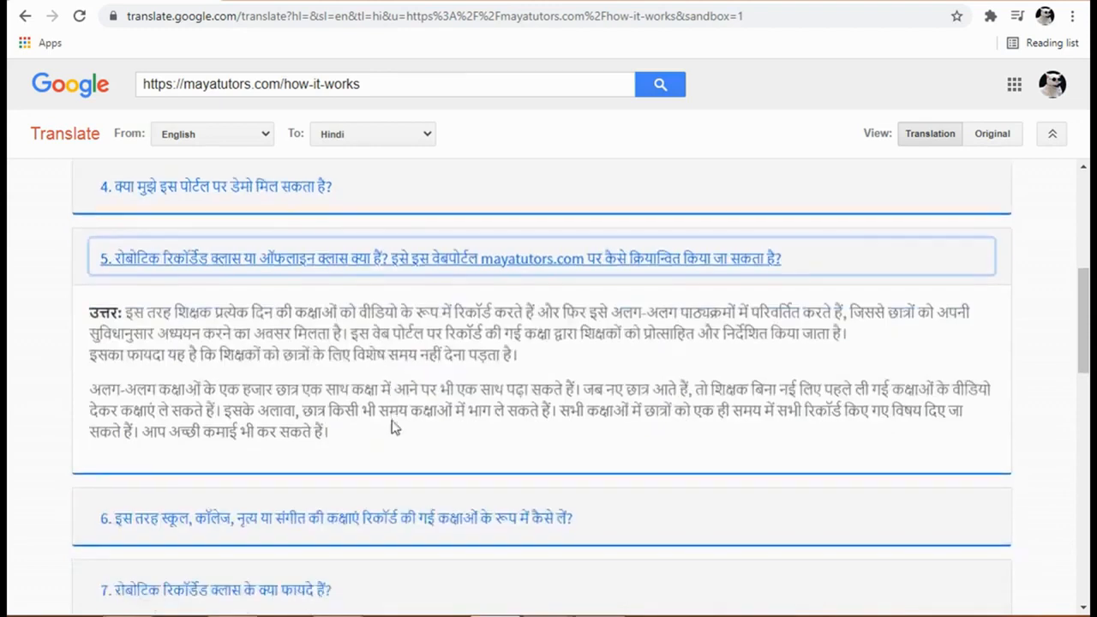
scroll(392, 426, down, 1)
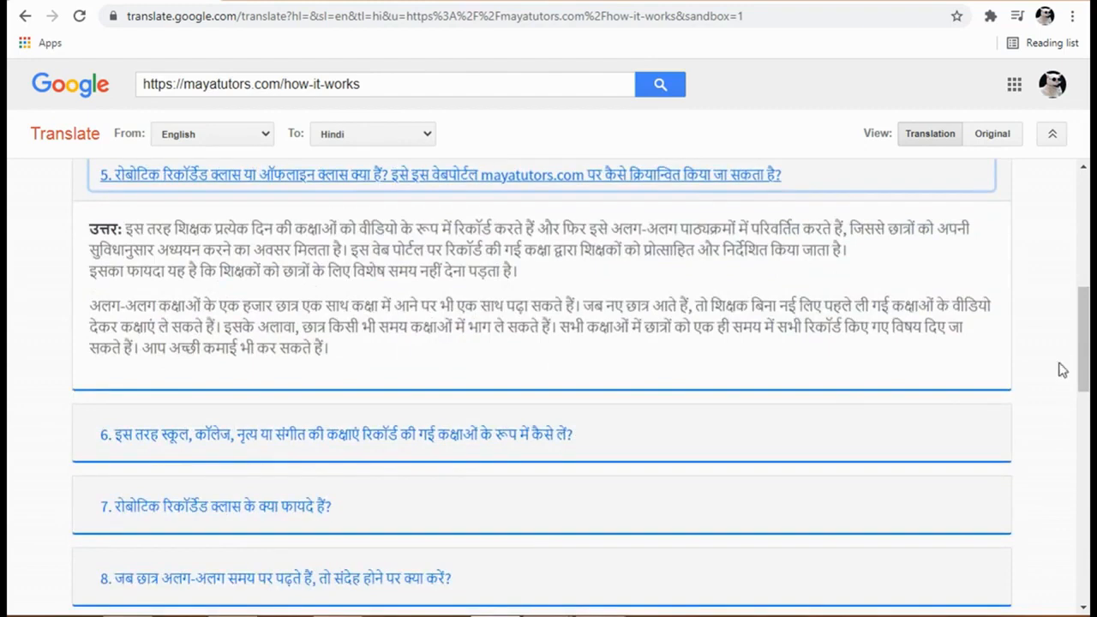
Step: Expand FAQ question 6 on giving school, college, dance or music classes as recorded classes and read its full answer
scroll(1061, 368, down, 3)
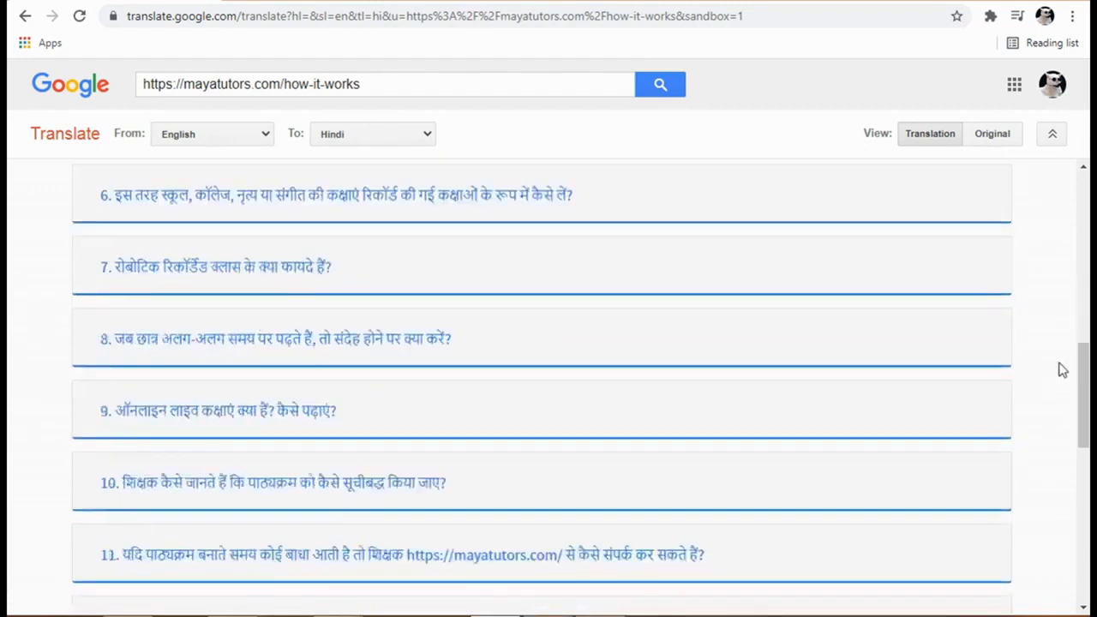
click(433, 185)
scroll(1056, 381, down, 1)
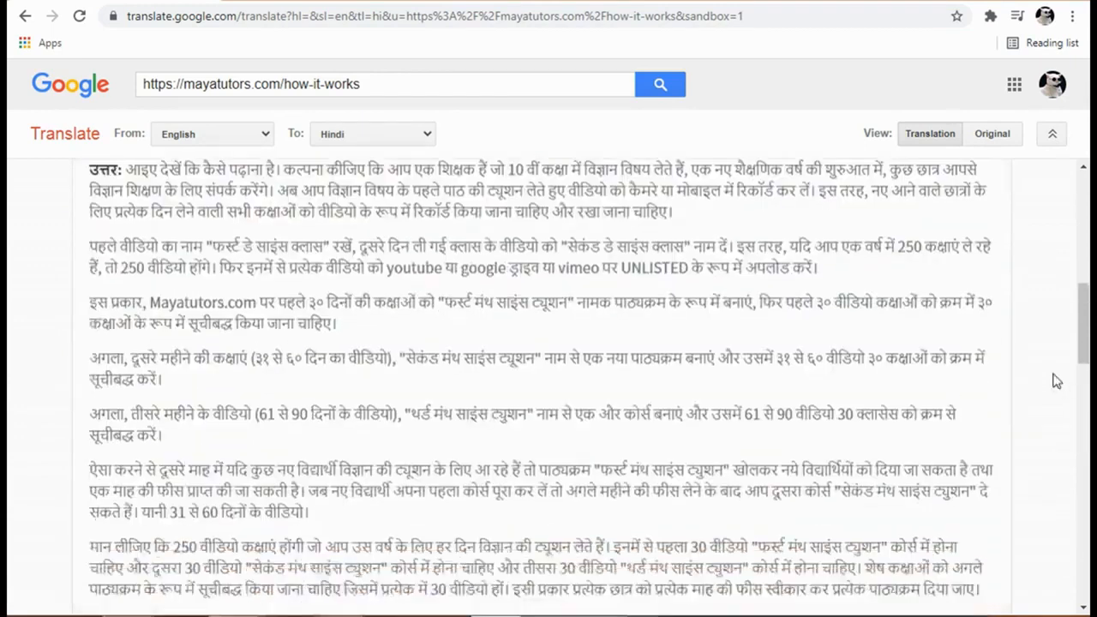
scroll(1056, 381, up, 1)
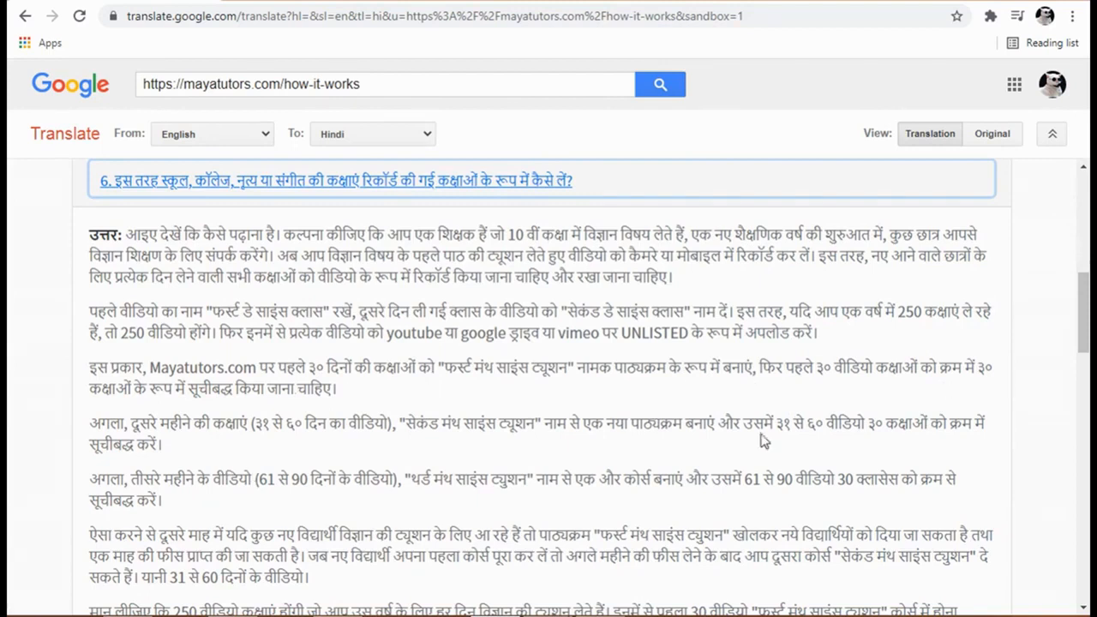
mouse_move(761, 435)
scroll(1054, 555, down, 4)
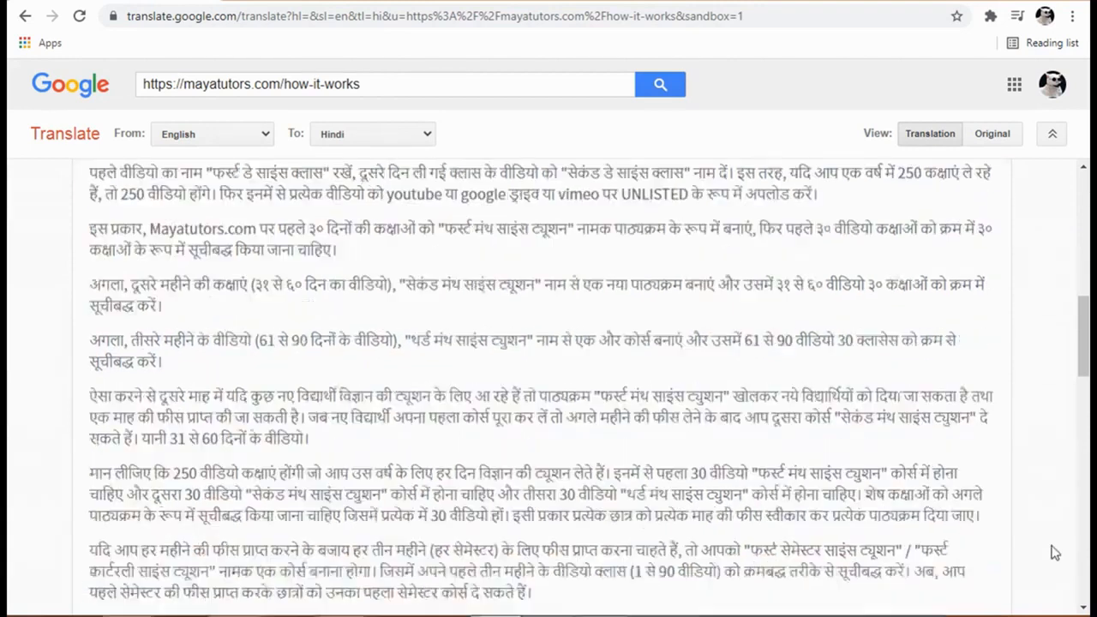
scroll(1047, 540, up, 1)
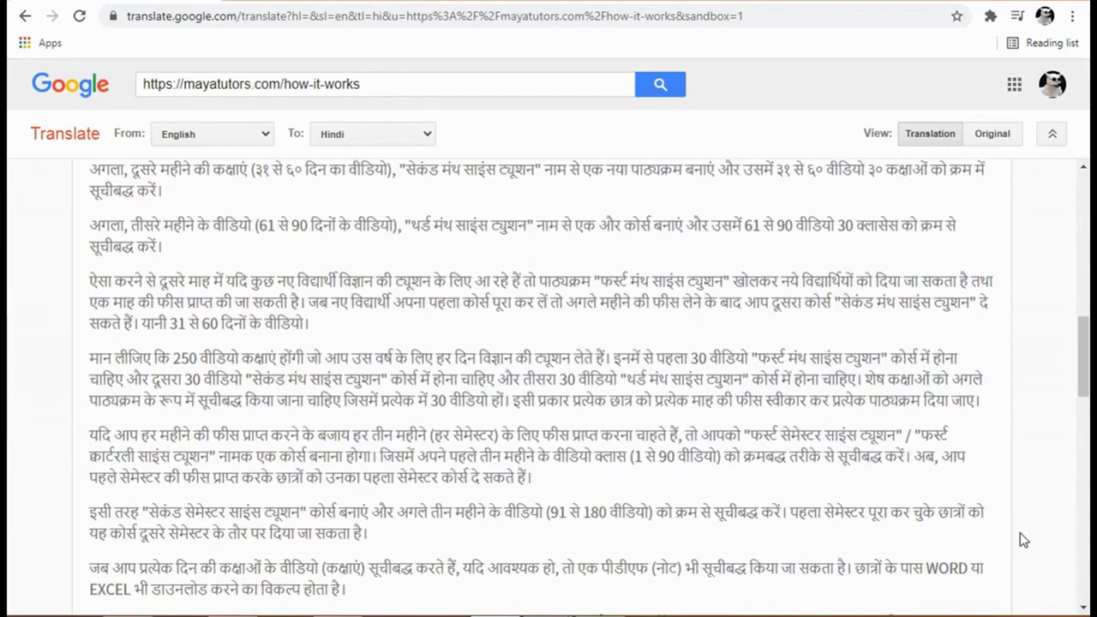
scroll(1023, 540, down, 1)
scroll(1023, 540, down, 2)
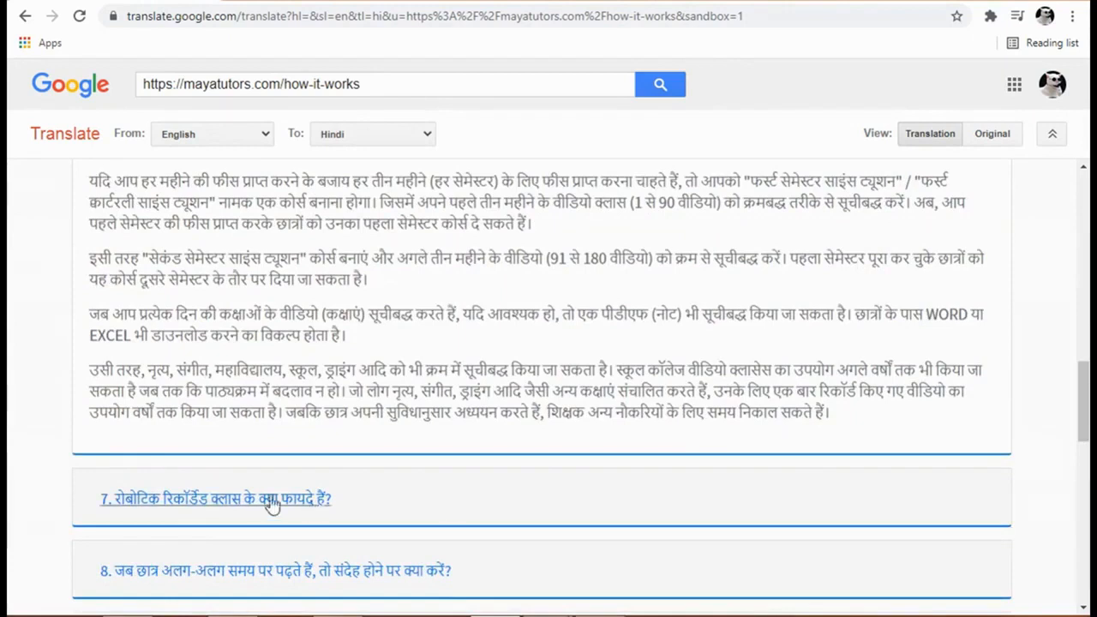
Step: Expand FAQ question 7 and read the answer on the advantages of robotic recorded classes
mouse_move(272, 504)
scroll(215, 507, down, 6)
scroll(232, 379, up, 5)
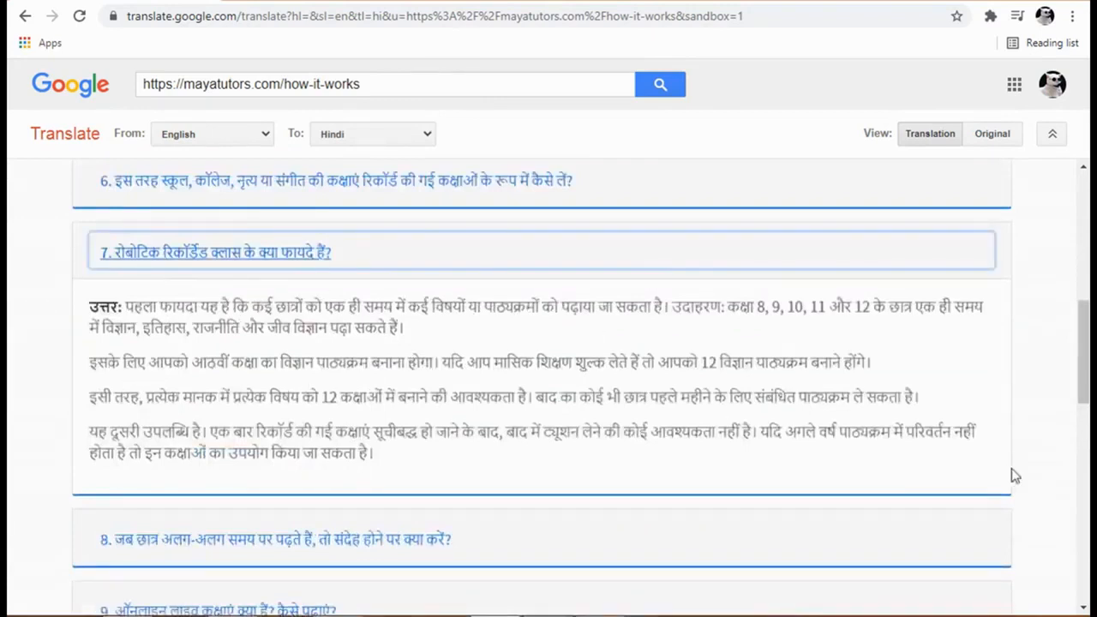
Step: Read the answers to FAQ questions 8 and 9 on handling student doubts and teaching online live classes
scroll(1010, 471, down, 2)
scroll(308, 395, down, 1)
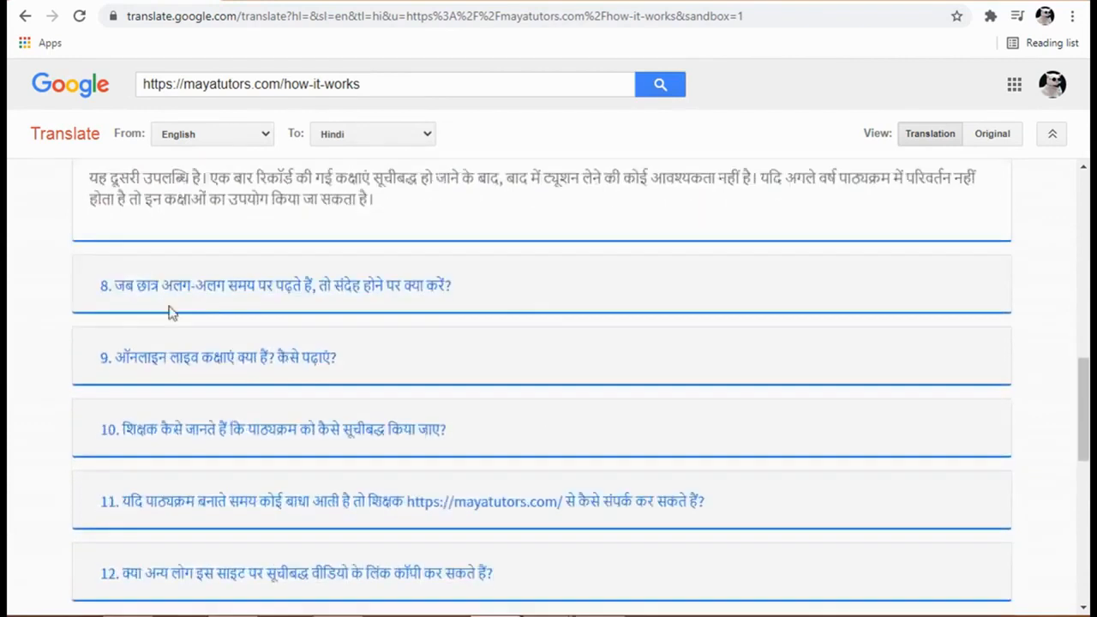
scroll(209, 297, down, 2)
scroll(632, 380, up, 2)
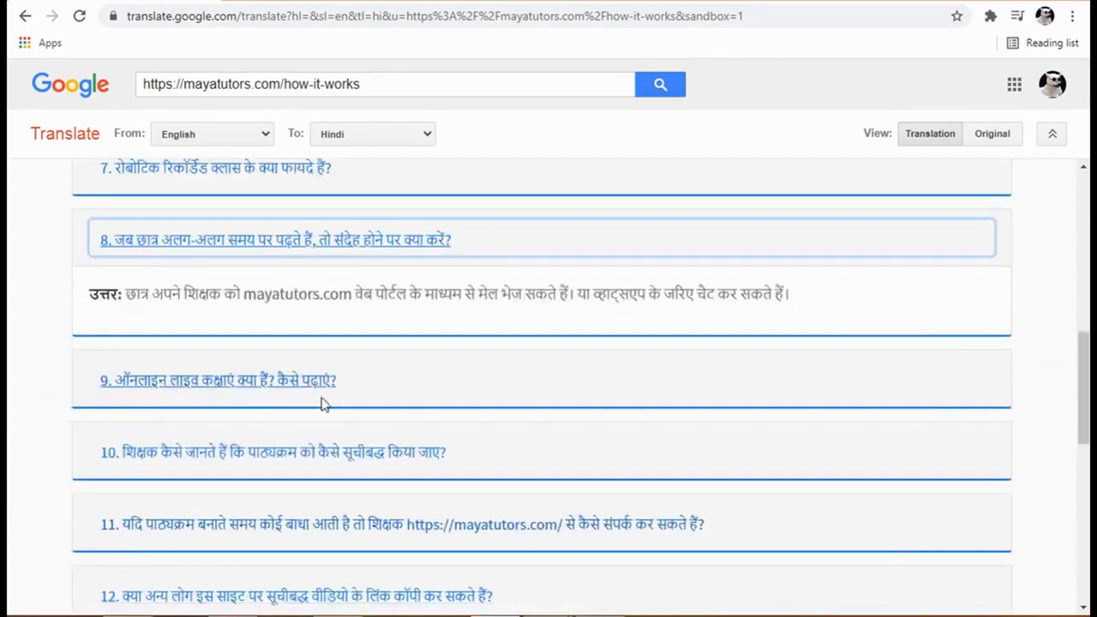
click(220, 380)
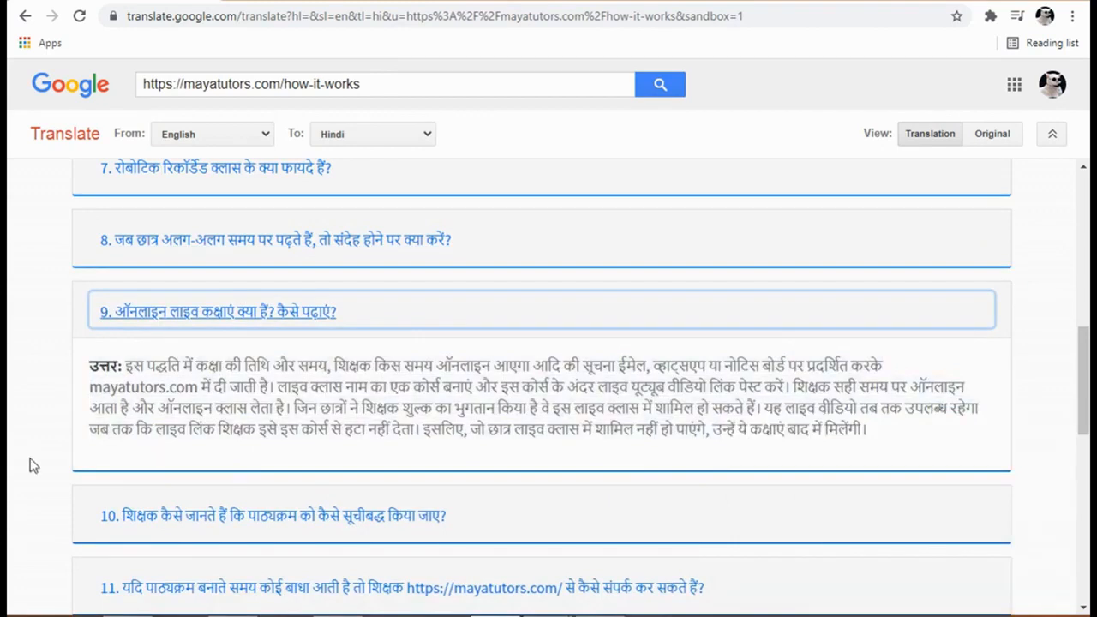
Step: Read the answers to FAQ questions 10, 11 and 12 on listing courses, contacting the site and copying video links
scroll(26, 463, down, 3)
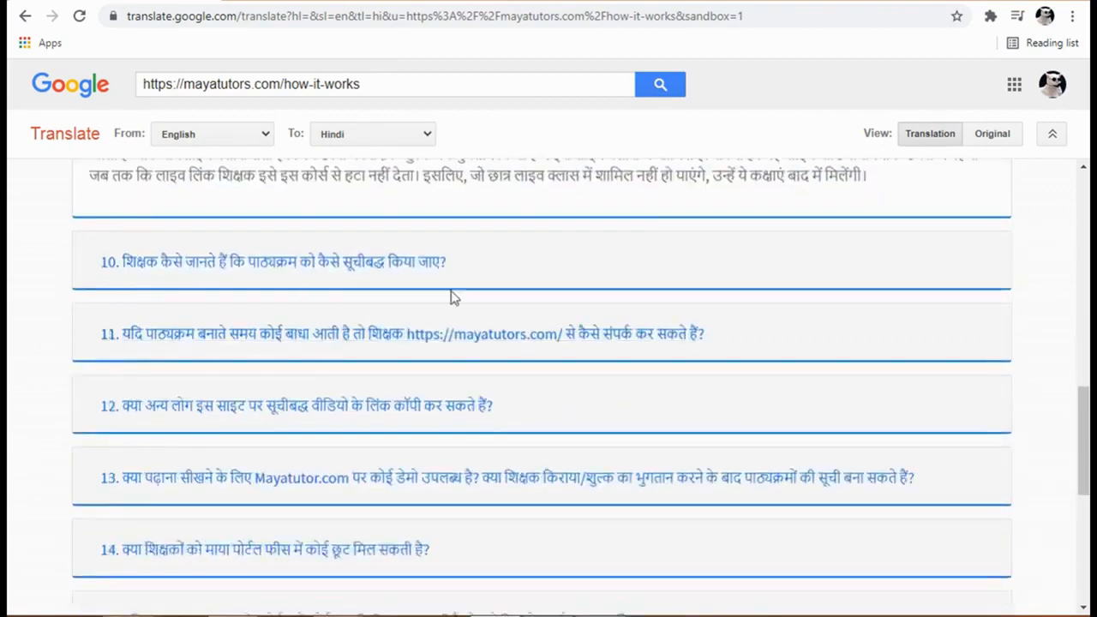
click(316, 268)
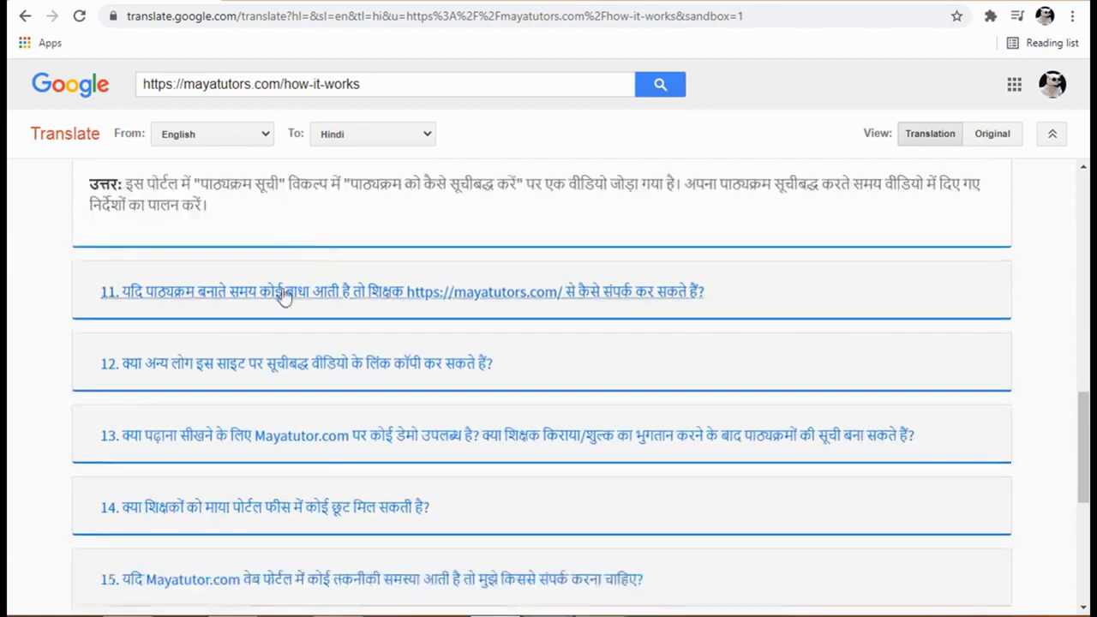
scroll(276, 290, up, 1)
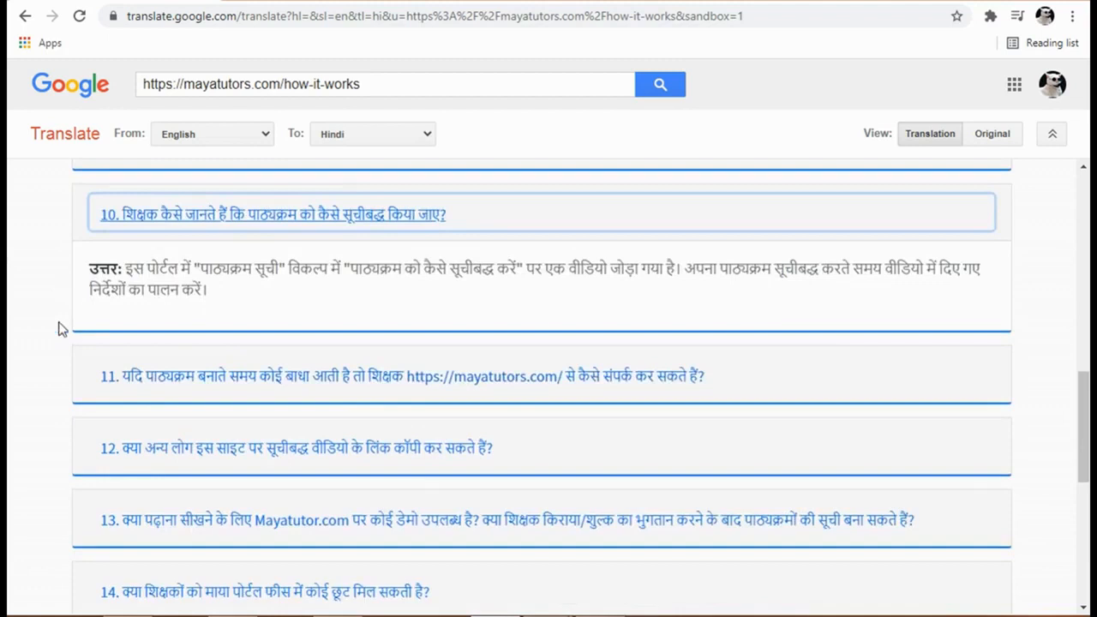
scroll(129, 387, down, 2)
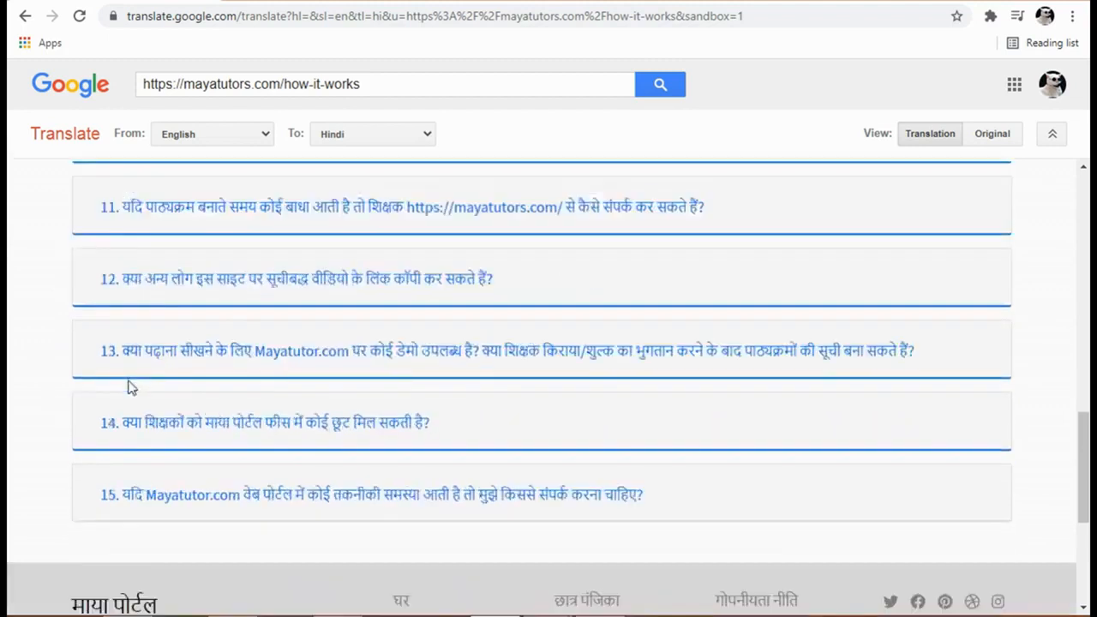
click(402, 225)
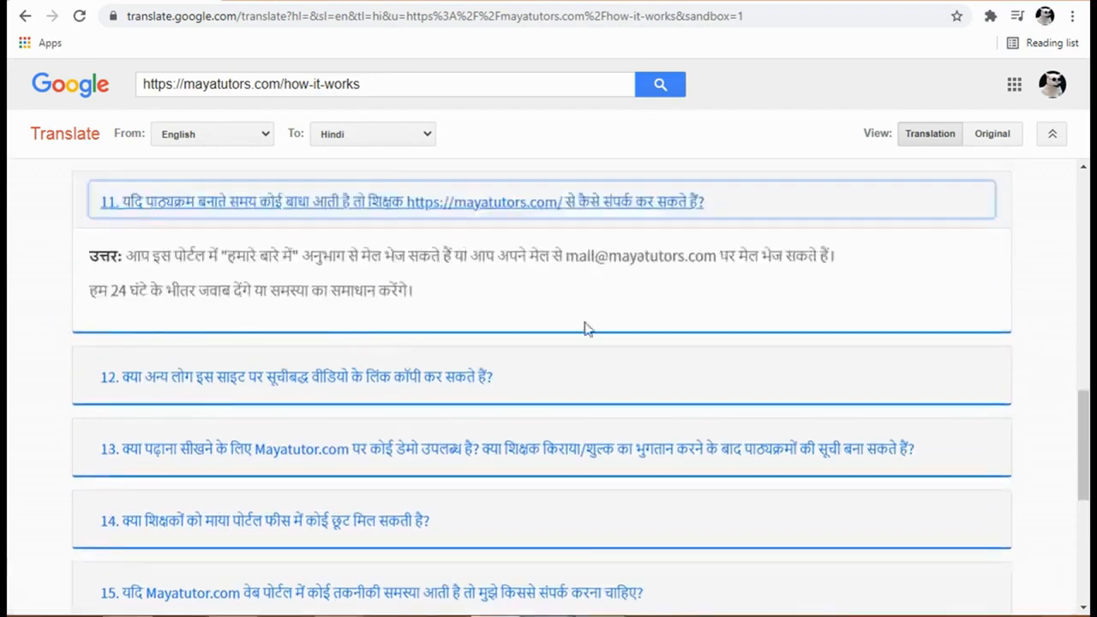
click(417, 385)
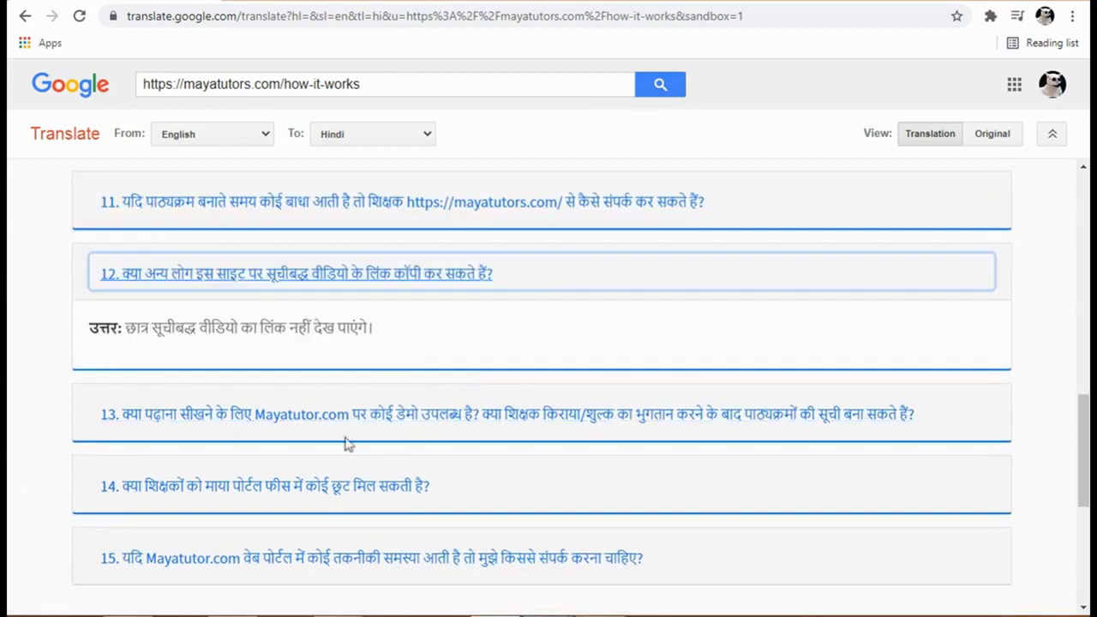
Step: Read the answers to FAQ questions 13 and 14 on the teaching demo and discounts on portal fees
scroll(348, 443, down, 1)
click(314, 336)
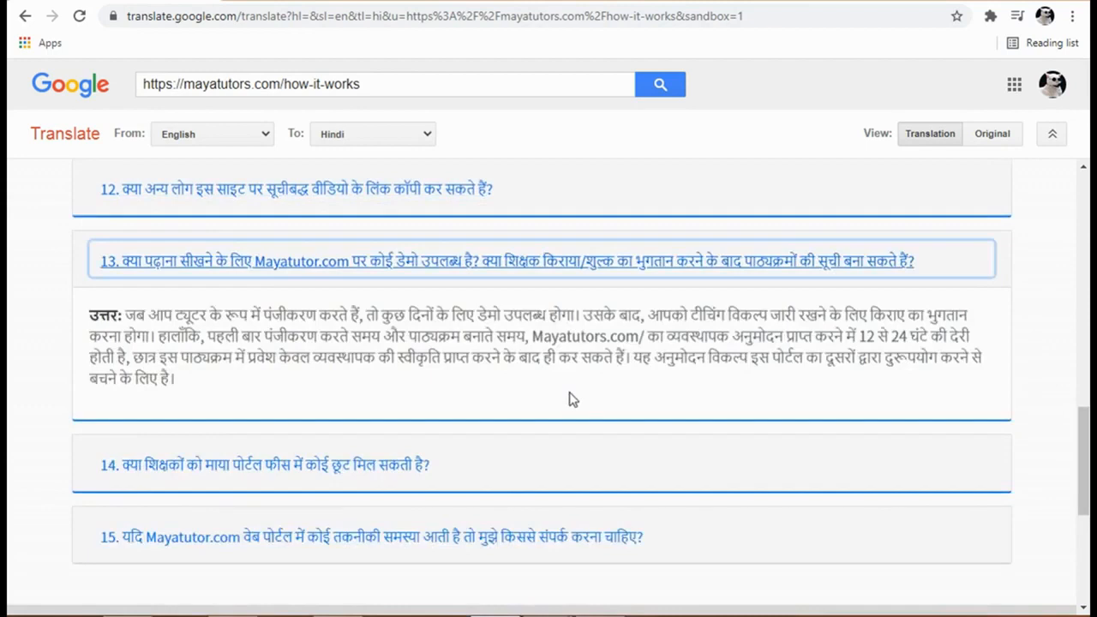
scroll(572, 399, down, 1)
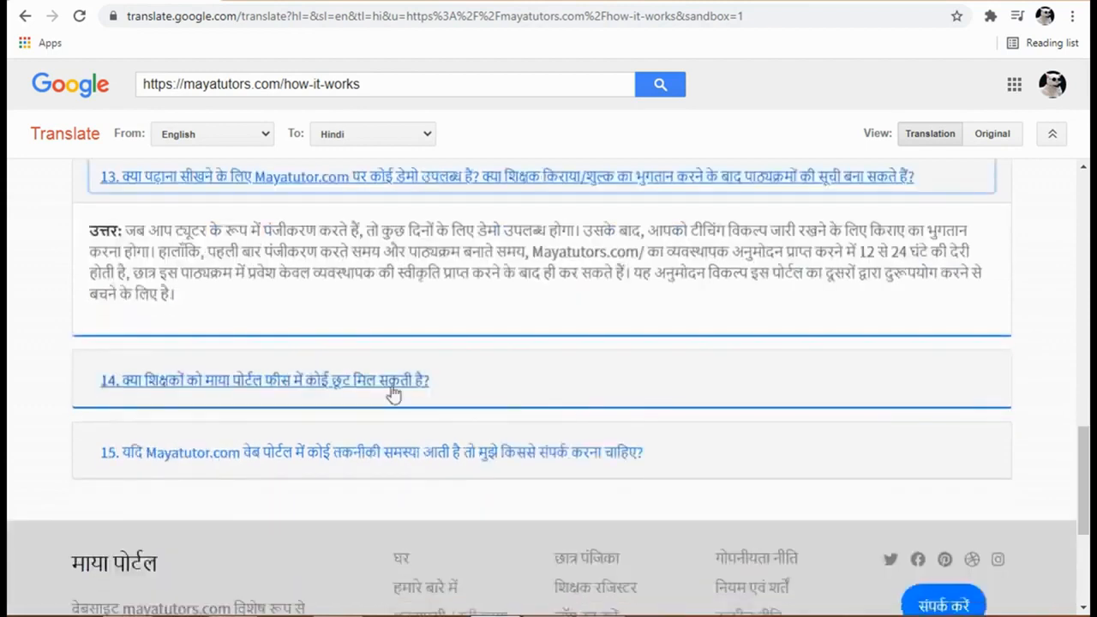
click(390, 390)
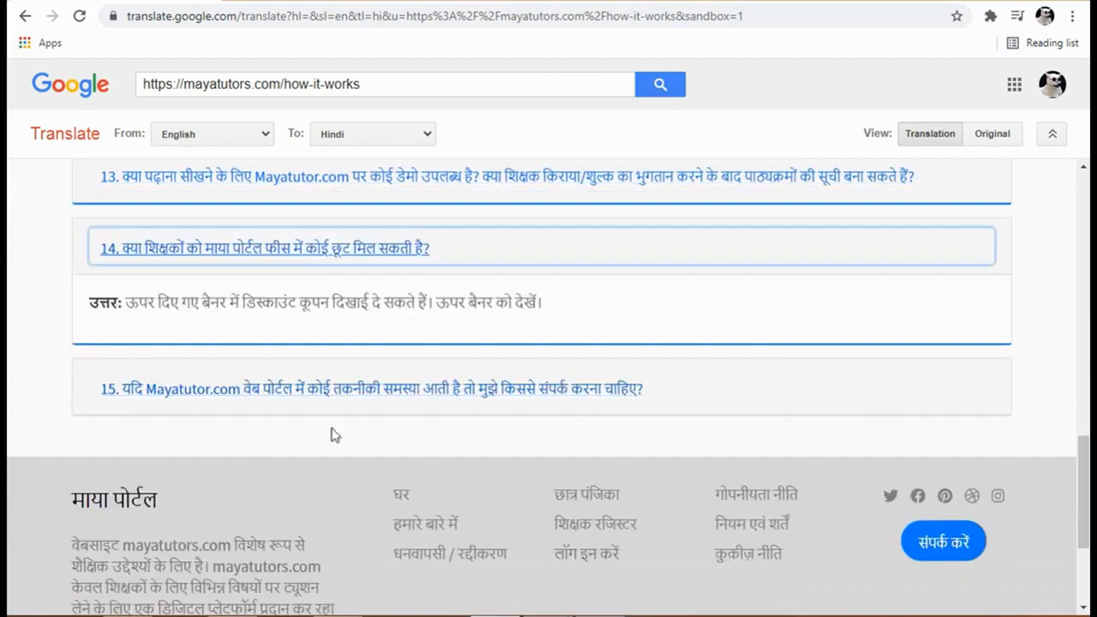
scroll(721, 445, up, 2)
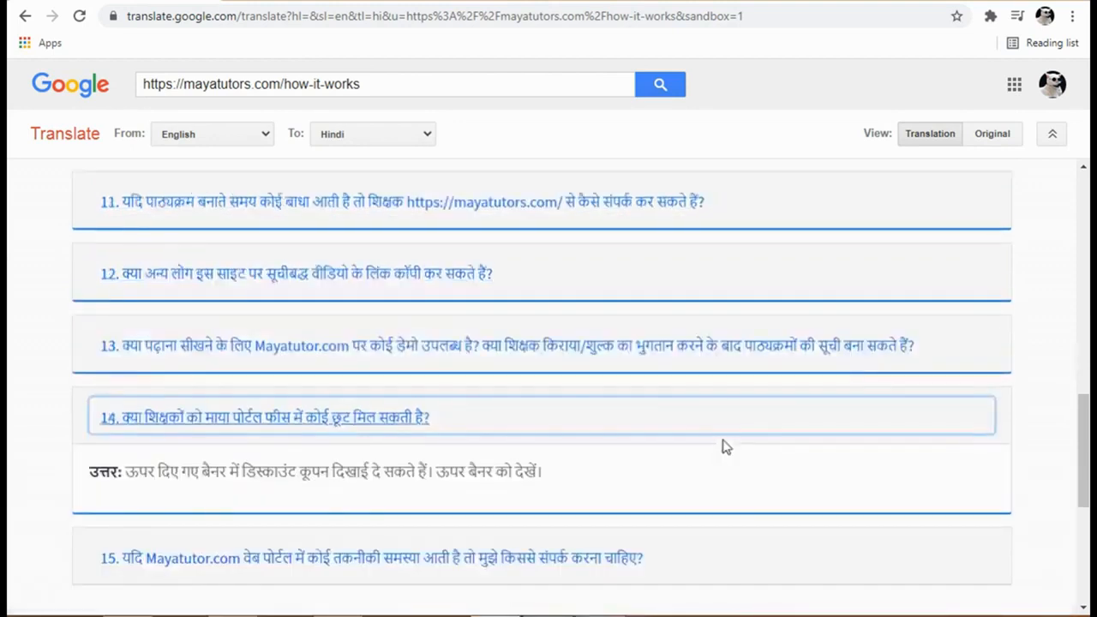